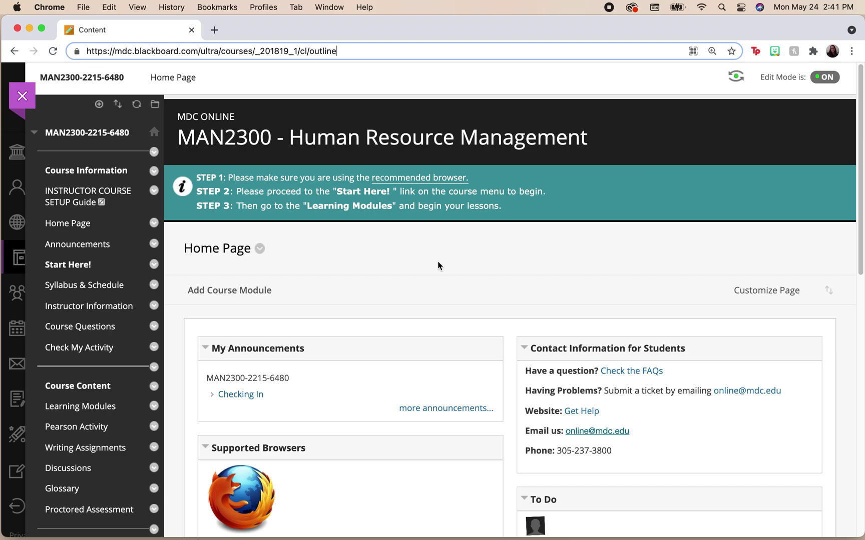
Step: Go to the course's Other Tools page from the course menu
scroll(358, 326, "down", 5)
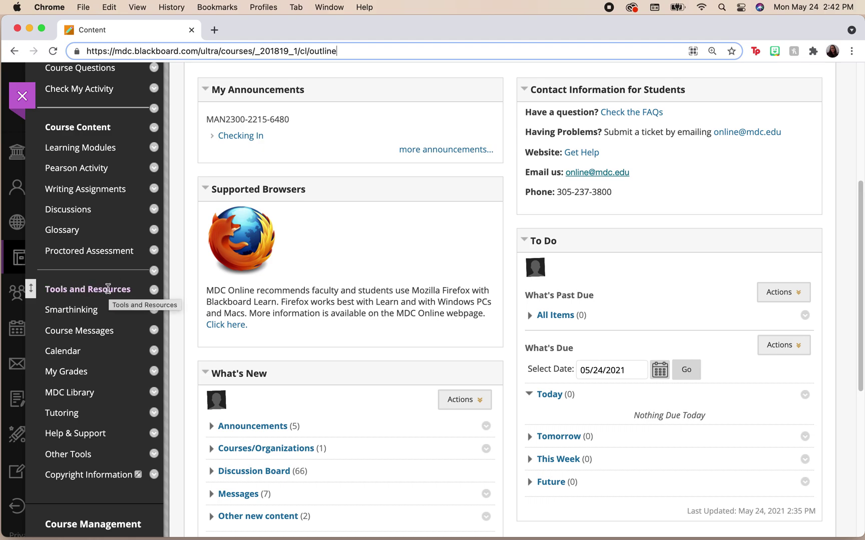
left_click(69, 456)
scroll(600, 385, "down", 3)
scroll(600, 381, "down", 10)
Step: Open the Pearson's MyLab & Mastering tools page and its Manage Grades link
left_click(629, 312)
scroll(582, 390, "down", 3)
scroll(591, 399, "down", 12)
scroll(590, 398, "down", 1)
left_click(692, 310)
Step: Set Grade Synchronization to individual MyLab & Mastering assignments and continue
left_click(604, 209)
left_click_drag(220, 275, 432, 277)
left_click(787, 382)
Step: Review the Add Grade Columns page and cancel without adding any columns
left_click(278, 308)
scroll(440, 359, "down", 10)
scroll(292, 484, "down", 5)
left_click(761, 523)
scroll(88, 386, "down", 4)
Step: Open the Full Grade Center and scroll across to the CH 5 Quiz and CH 9 Warm Up columns
scroll(89, 386, "down", 5)
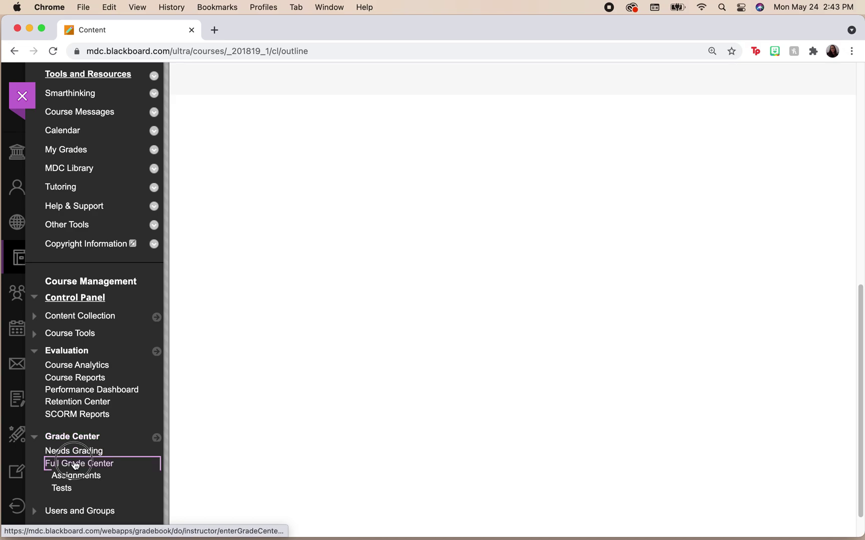
left_click(74, 464)
scroll(625, 414, "down", 3)
left_click_drag(677, 500, 720, 492)
left_click(821, 485)
left_click_drag(784, 487, 753, 473)
left_click_drag(746, 486, 764, 489)
left_click(804, 485)
Step: Return to the course's Other Tools page from the course menu
scroll(781, 477, "down", 3)
scroll(749, 480, "down", 2)
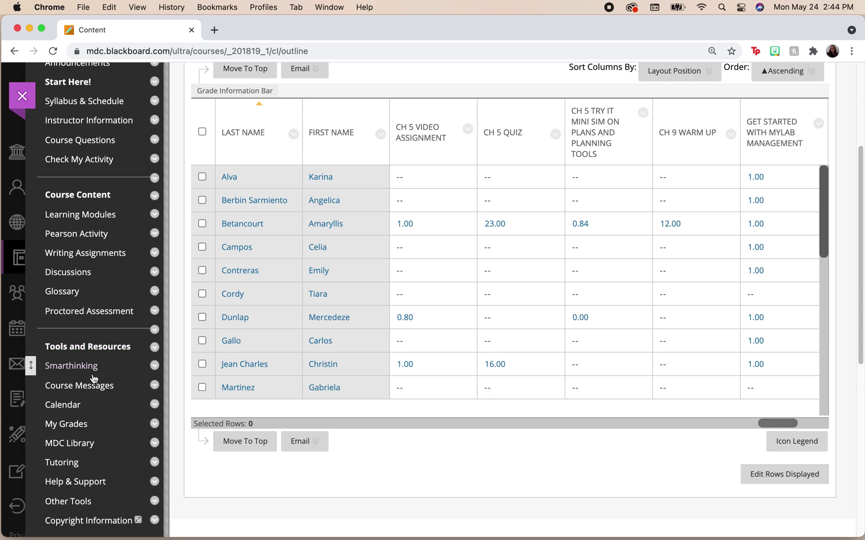
left_click(68, 502)
scroll(615, 419, "down", 4)
scroll(614, 419, "down", 12)
Step: Reopen Pearson's MyLab & Mastering tools and its Manage Grades page
left_click(639, 432)
scroll(640, 431, "down", 8)
scroll(640, 432, "down", 15)
left_click(642, 310)
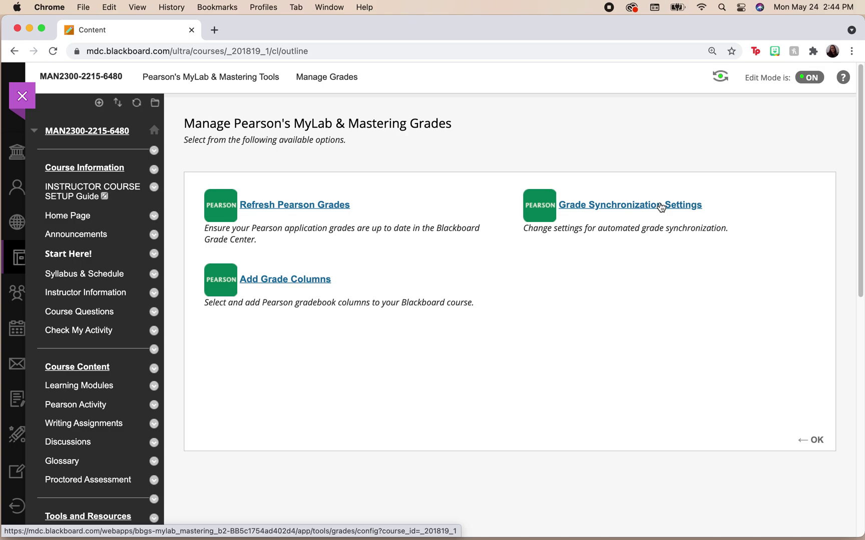
Step: Scroll through the Manage Pearson's MyLab & Mastering Grades options
scroll(357, 347, "down", 7)
scroll(121, 370, "down", 2)
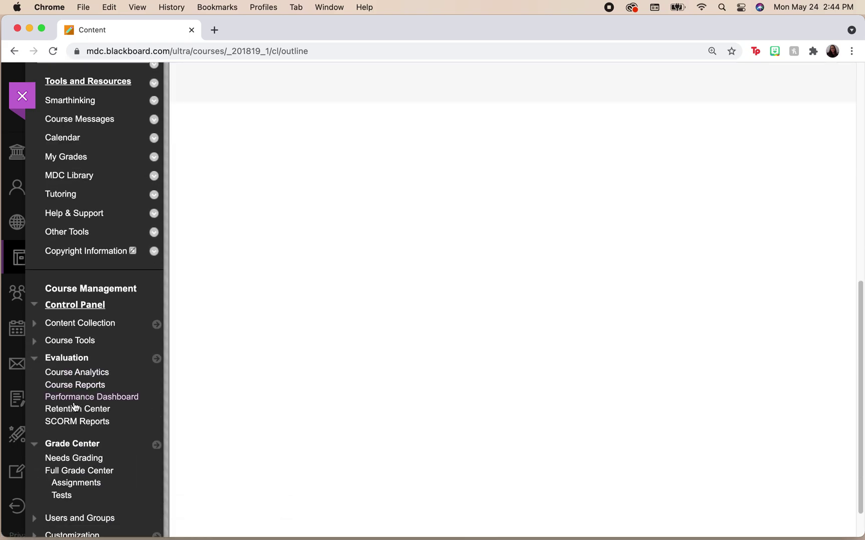